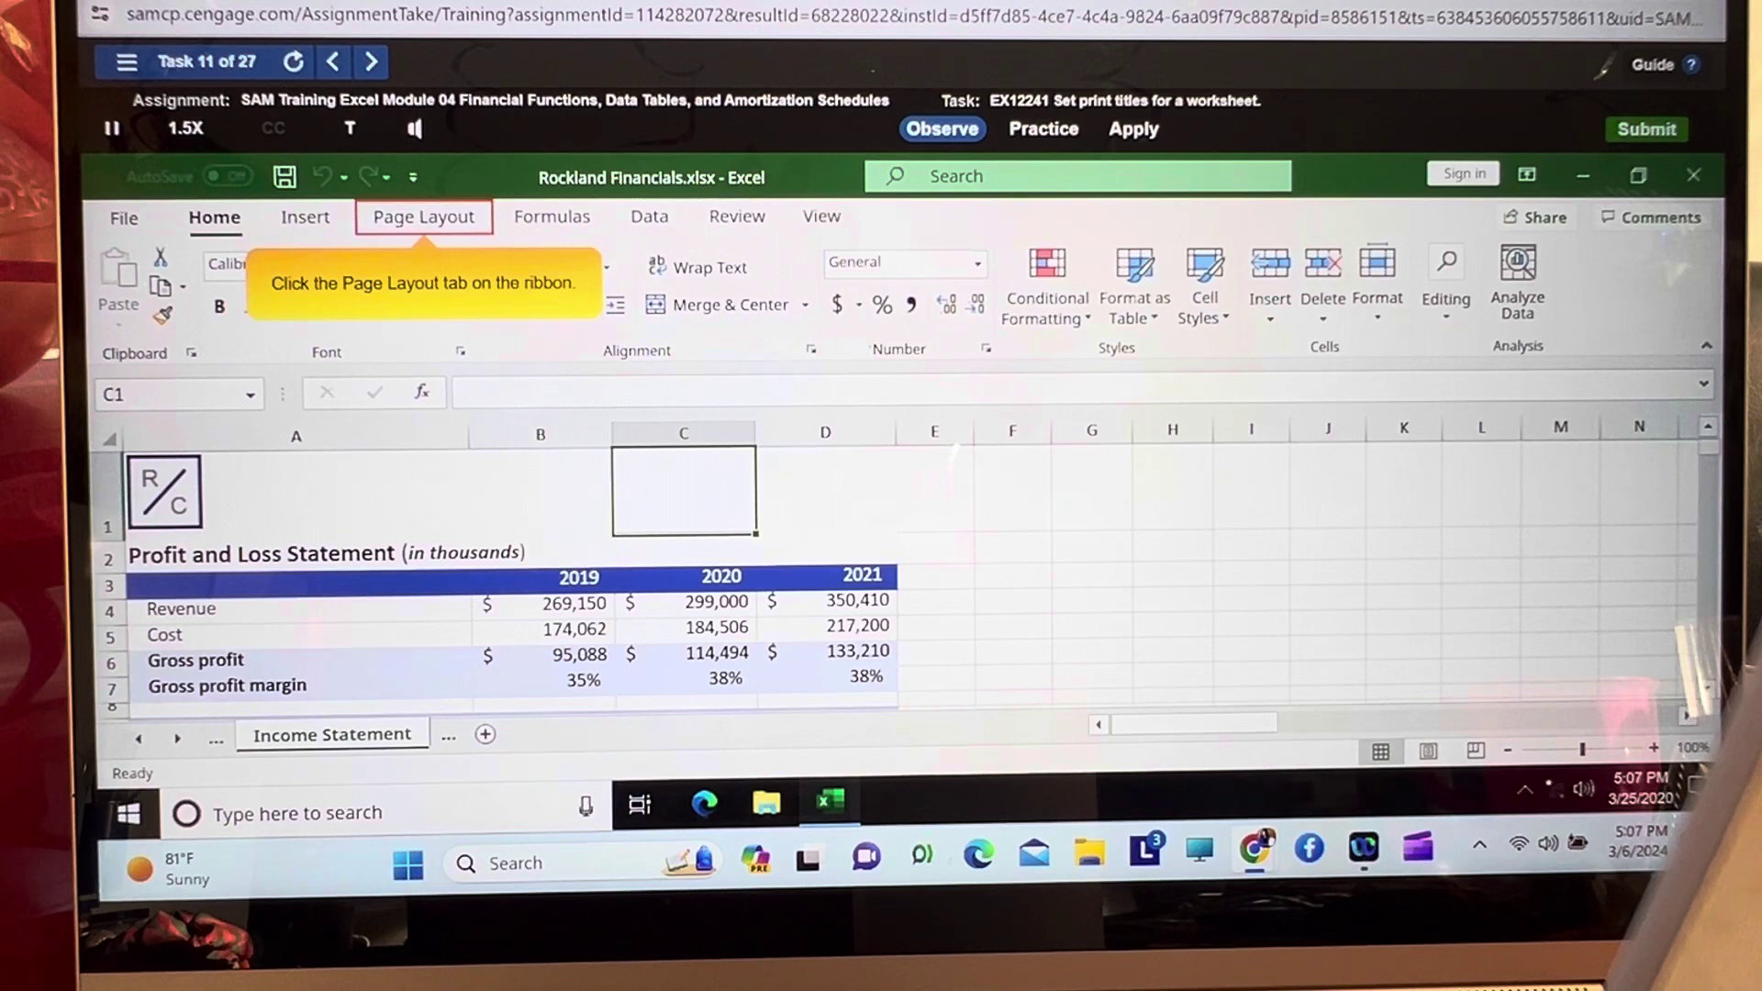
# Open Print Titles from the Page Layout tab to show the Page Setup Sheet settings.
pyautogui.click(429, 230)
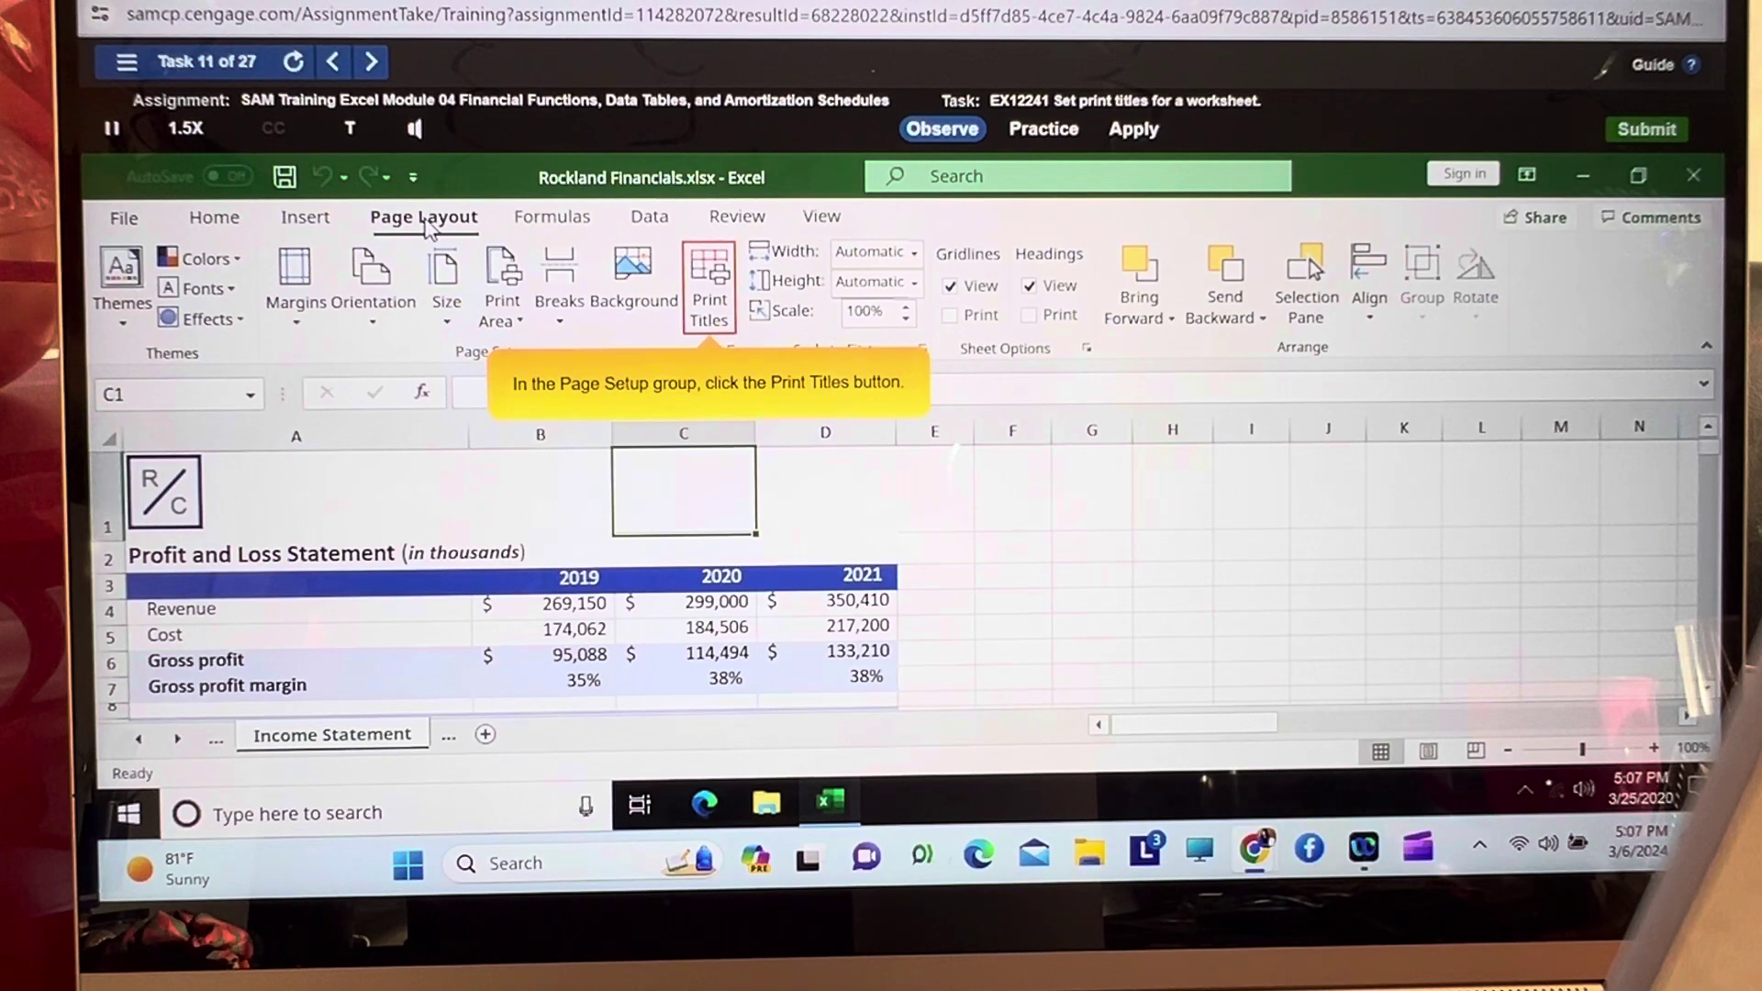
pyautogui.click(715, 299)
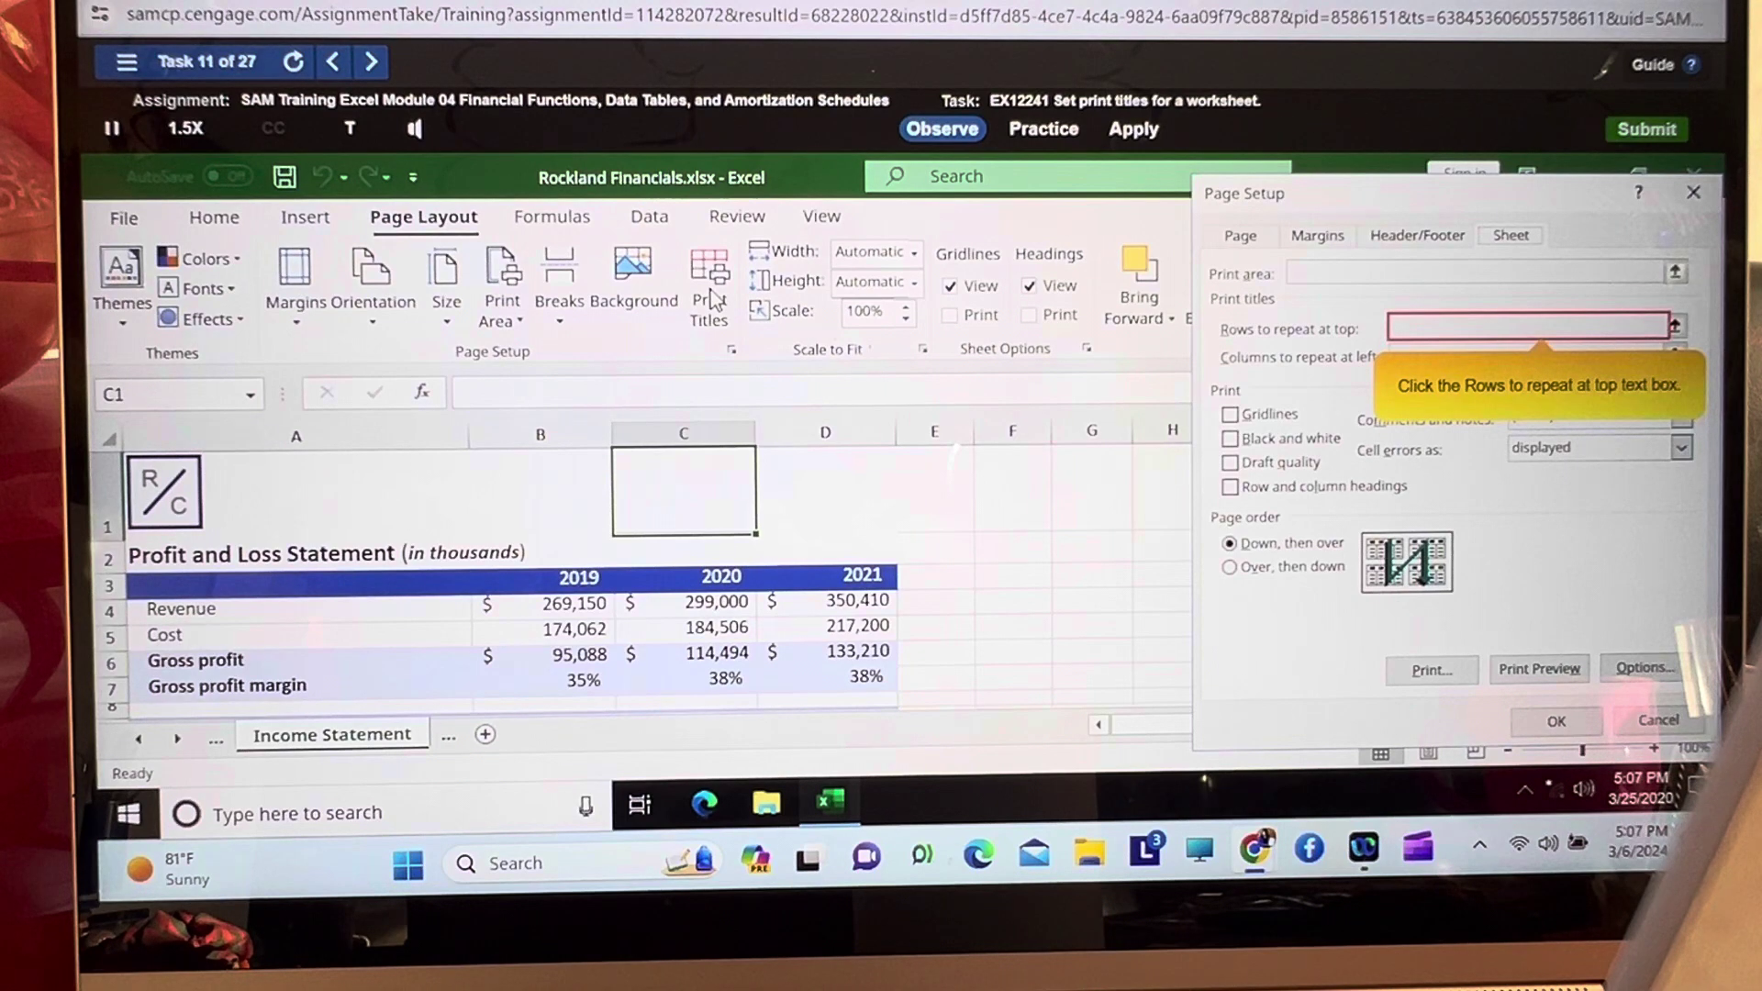
# Enter row 3 ($3:$3) in Rows to repeat at top by selecting cell B3.
pyautogui.click(1397, 327)
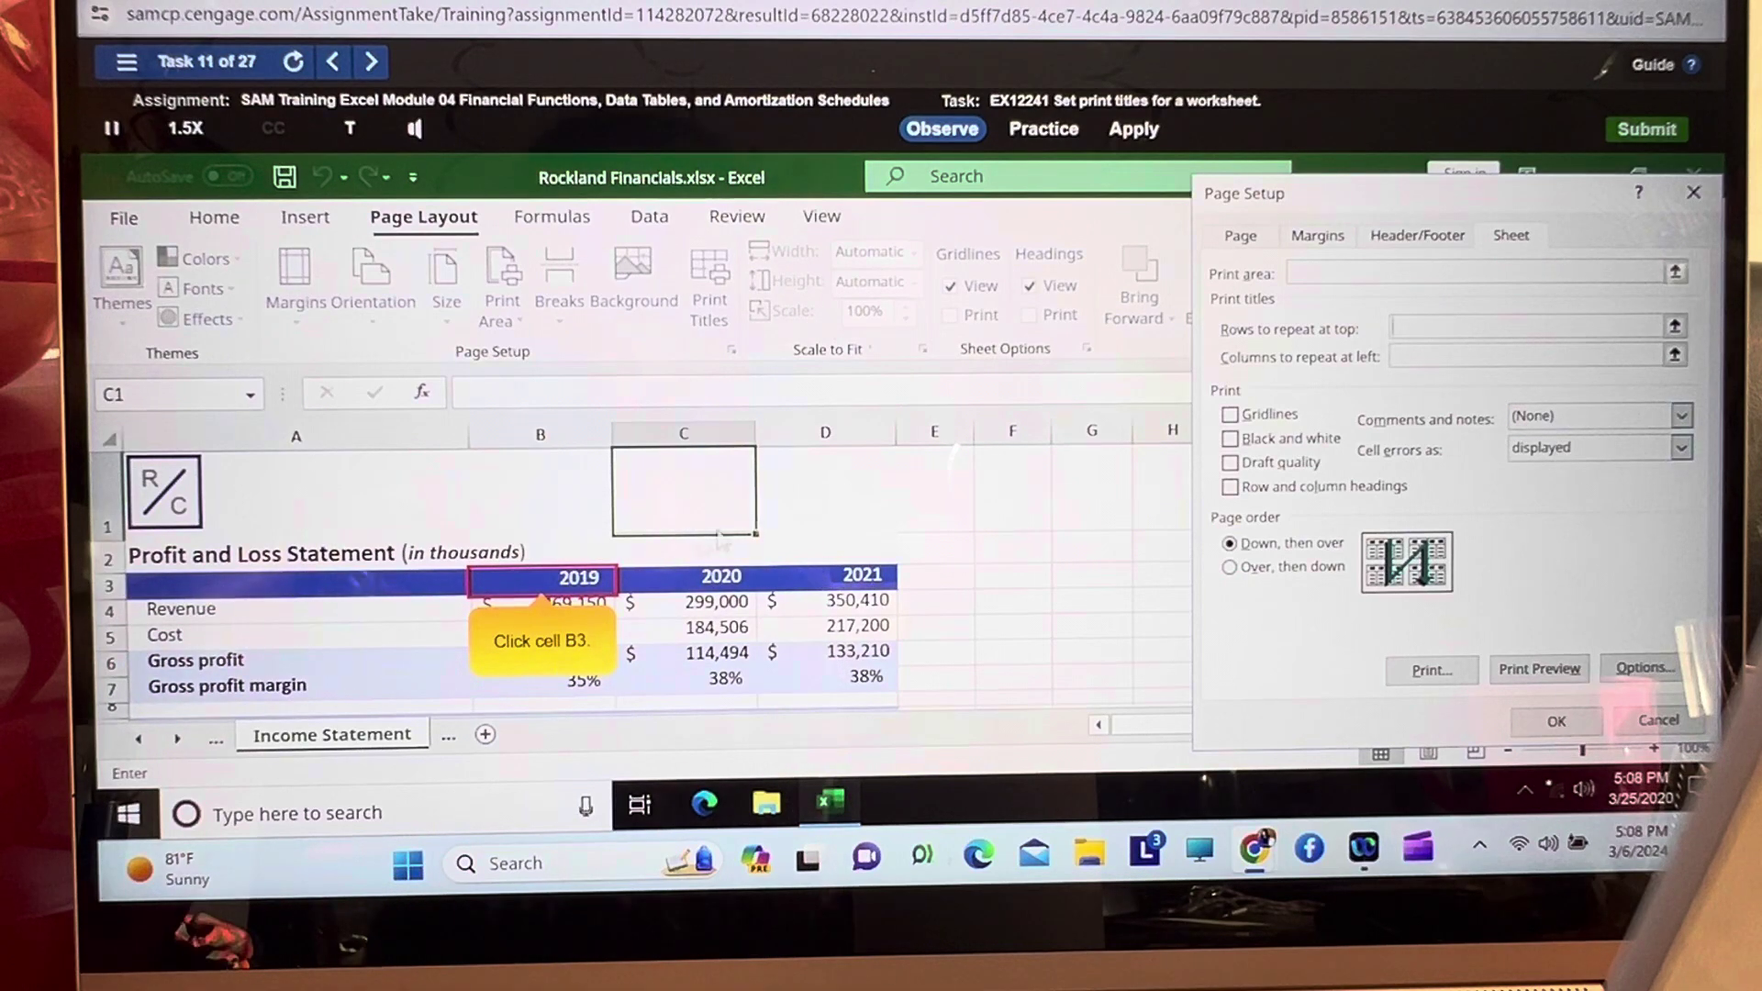
pyautogui.click(547, 585)
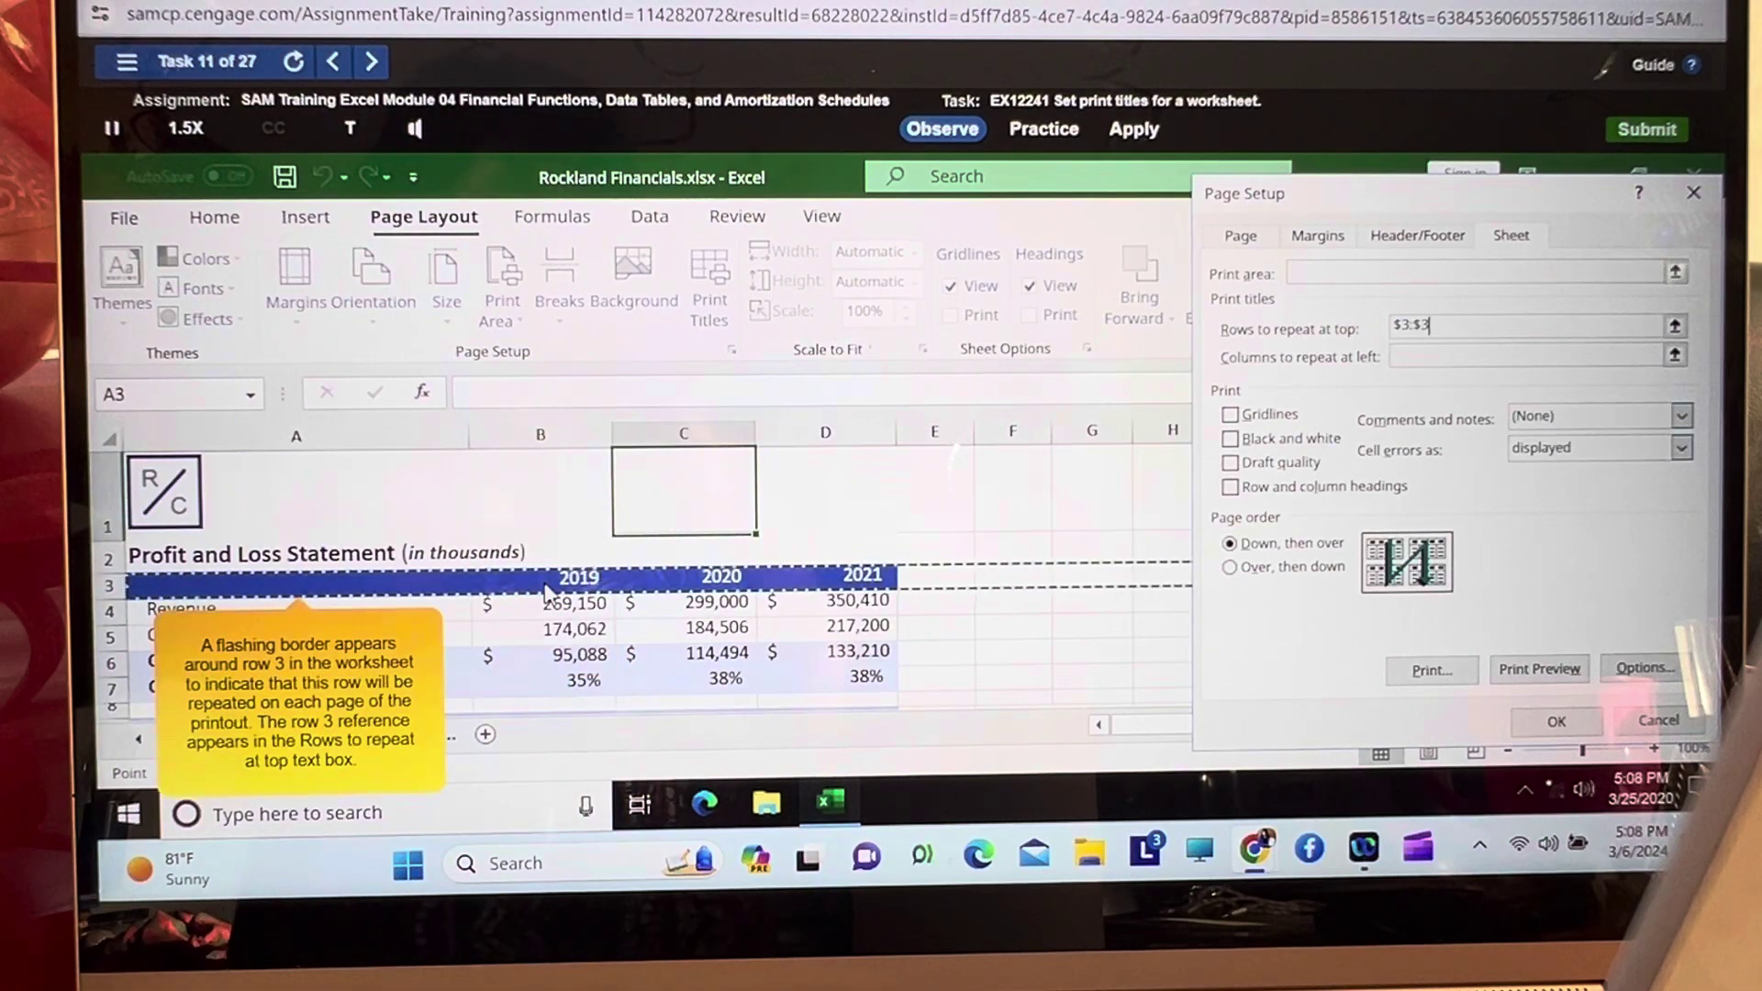